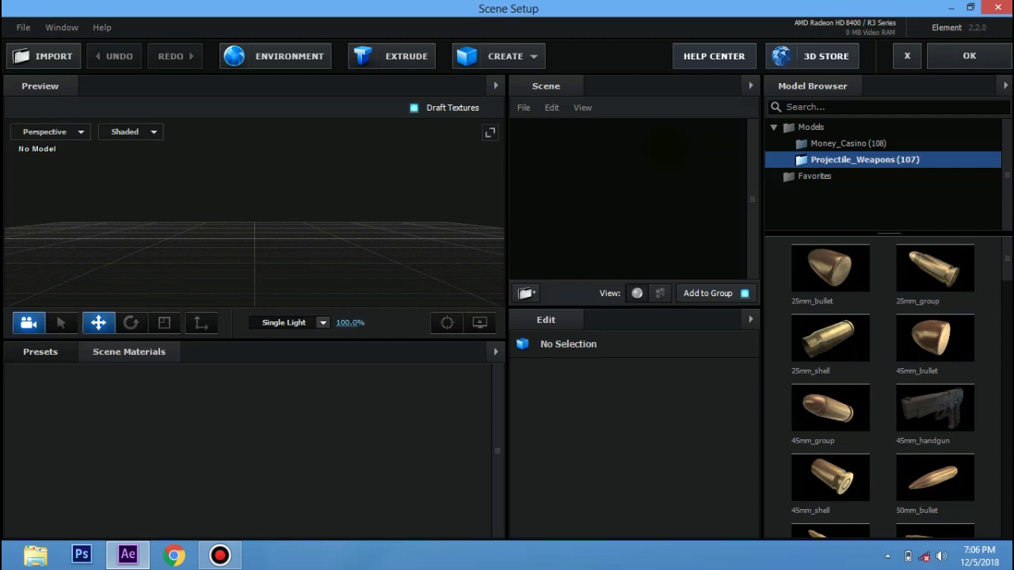
scroll(881, 333, "down", 3)
scroll(880, 381, "down", 3)
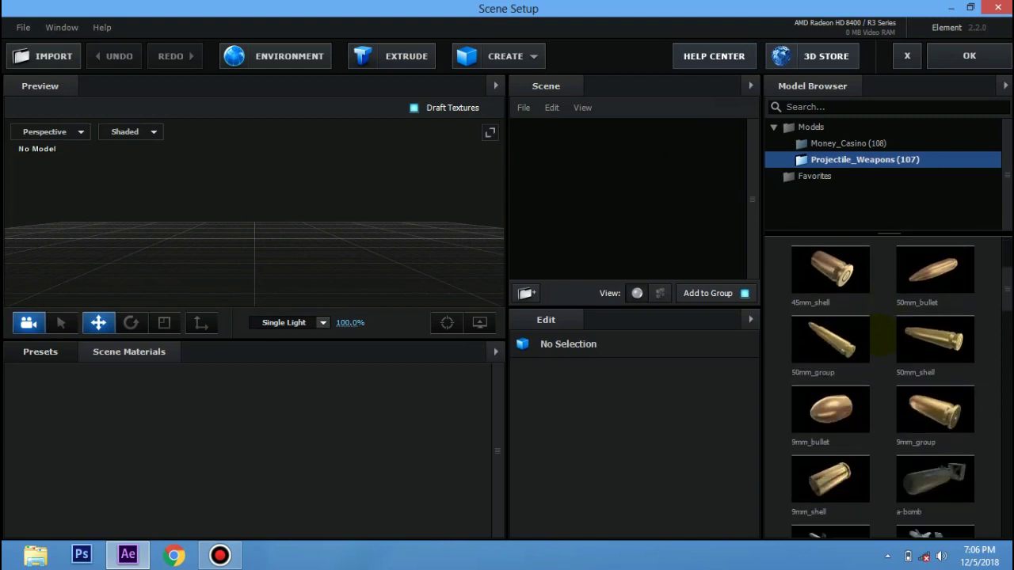
scroll(867, 432, "down", 2)
scroll(878, 432, "down", 3)
scroll(878, 428, "down", 2)
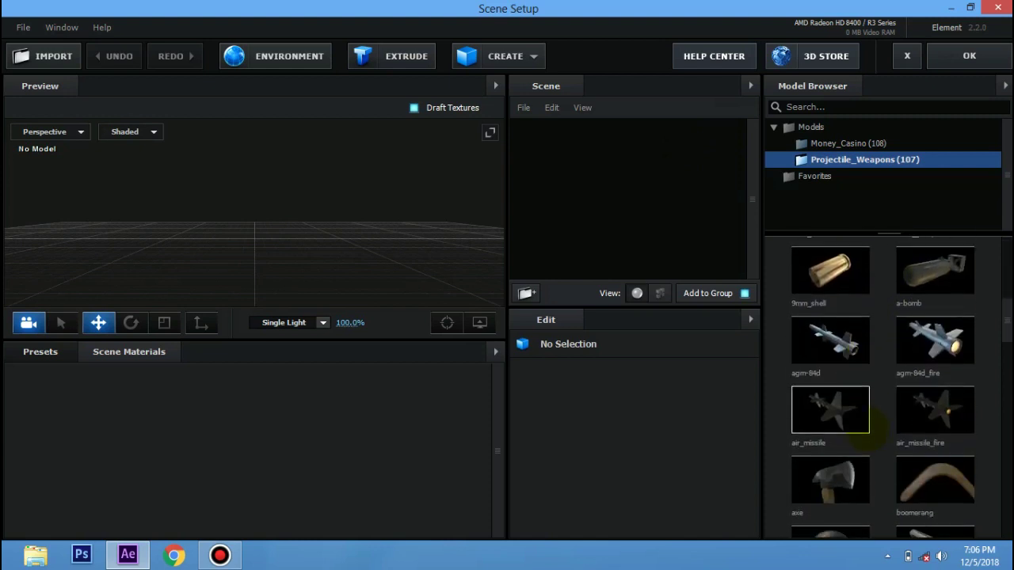
scroll(878, 424, "down", 3)
scroll(882, 373, "down", 3)
scroll(881, 372, "down", 3)
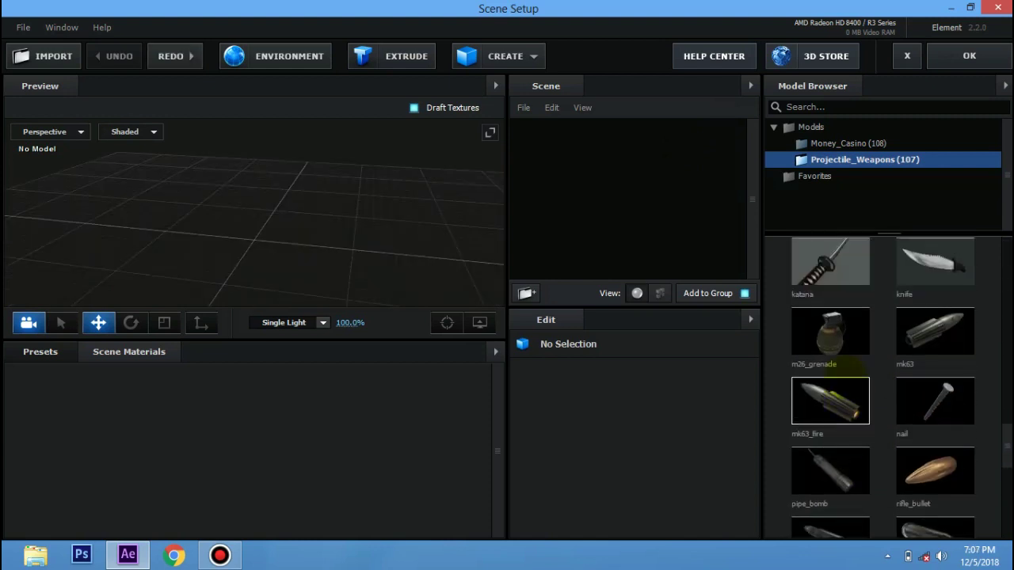
scroll(856, 380, "down", 3)
scroll(830, 380, "down", 3)
scroll(830, 380, "up", 3)
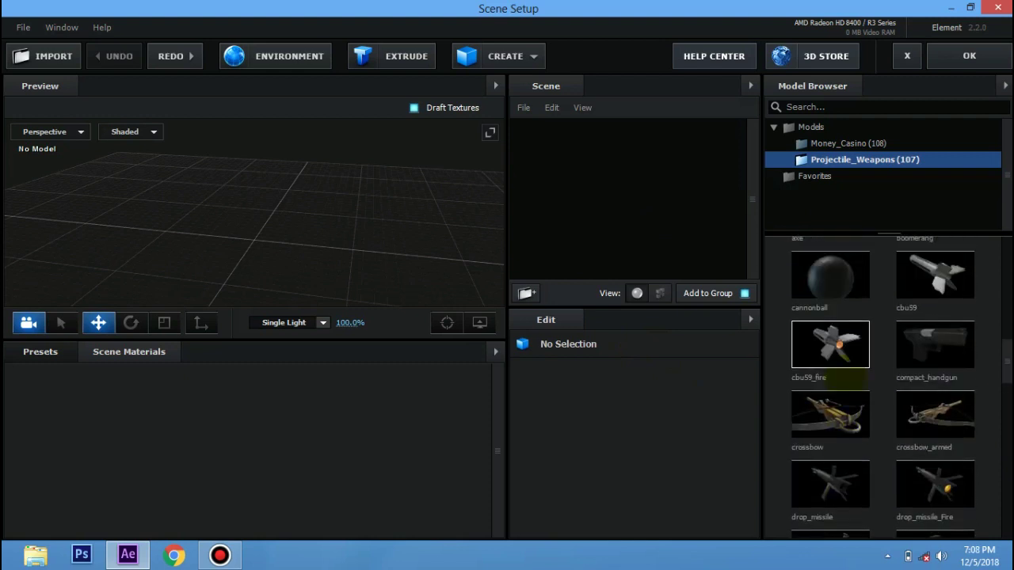
scroll(830, 373, "up", 3)
scroll(830, 380, "down", 3)
scroll(831, 380, "down", 2)
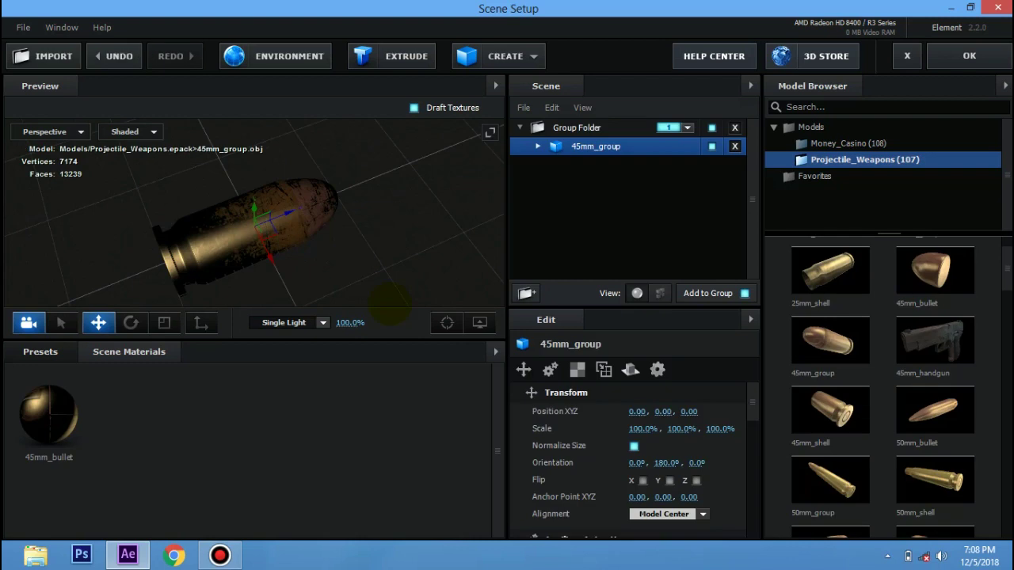
- Orbit the Preview to view the 45mm_group bullet from another angle
mouse_move(388, 301)
left_mouse_down()
mouse_move(262, 246)
mouse_move(333, 238)
mouse_move(270, 237)
mouse_move(317, 230)
left_mouse_up()
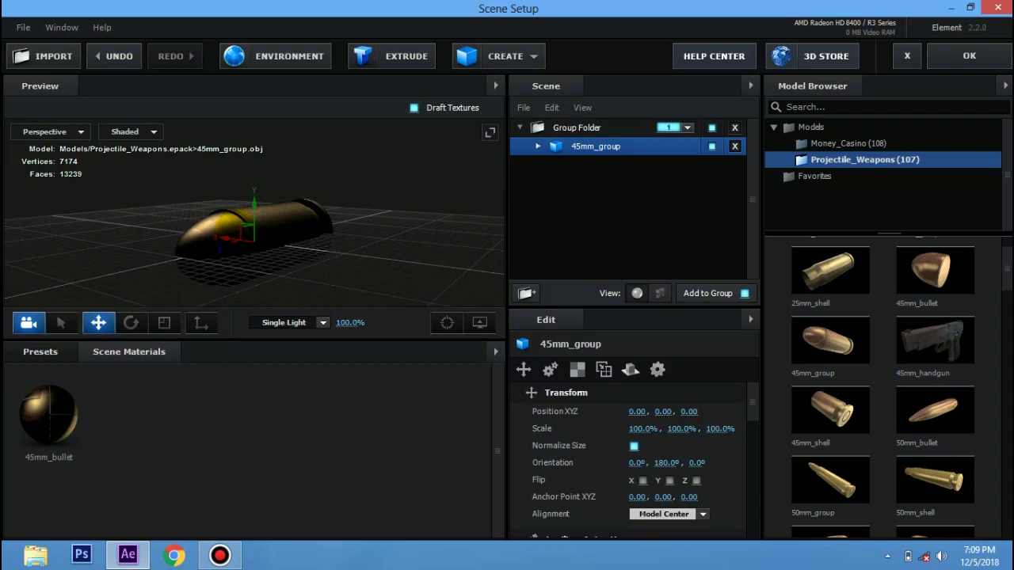